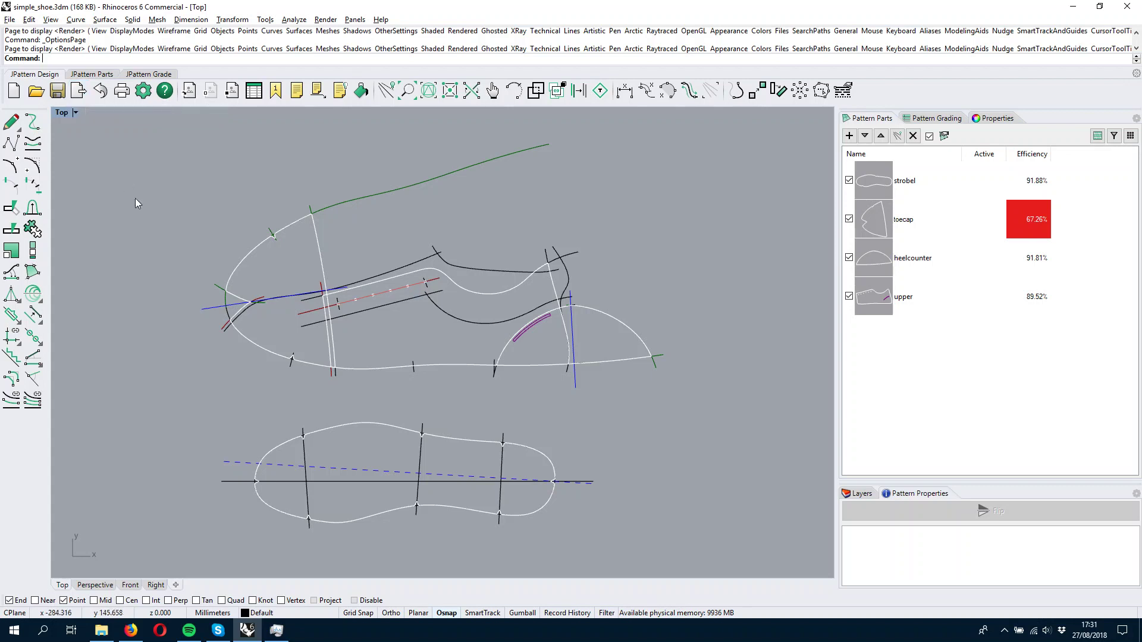
- Start the Export Data tool and choose DXF for cutting (*.dxf) as the save type
left_click(80, 94)
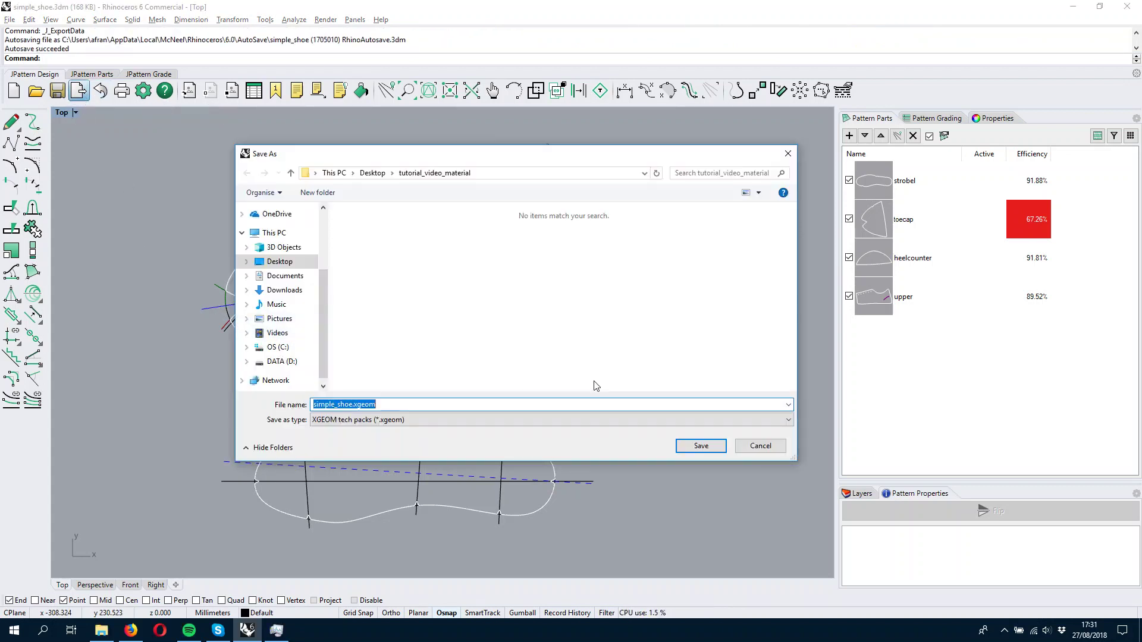
left_click(379, 419)
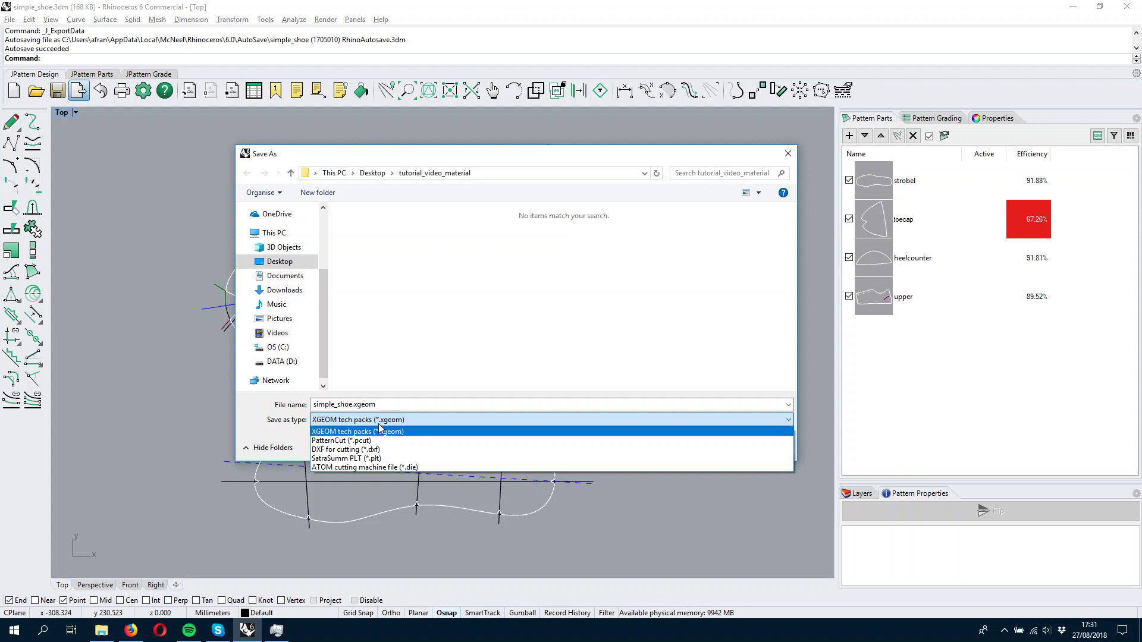
left_click(441, 453)
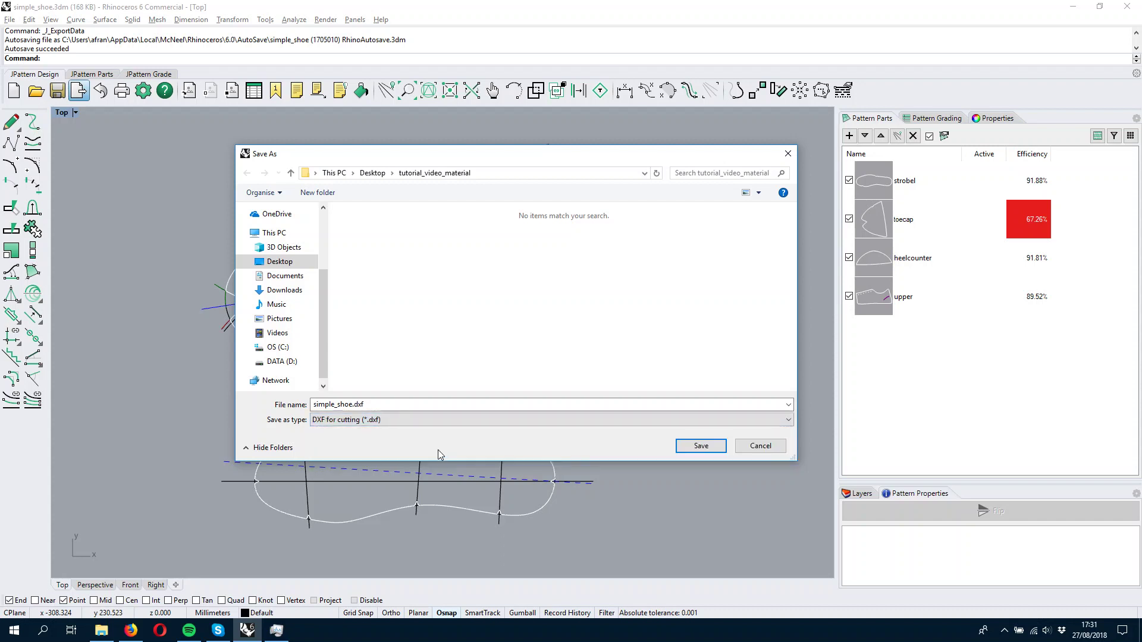
- Save simple_shoe.dxf, exclude heelcounter from the parts, and switch the configuration to Crispin
left_click(716, 449)
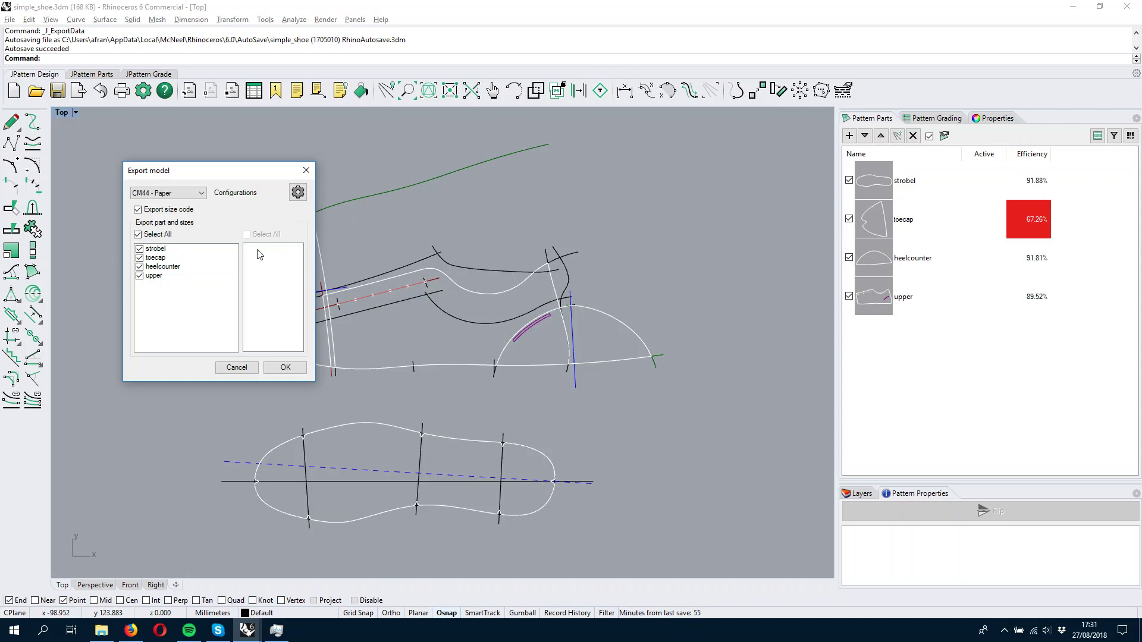
left_click(139, 267)
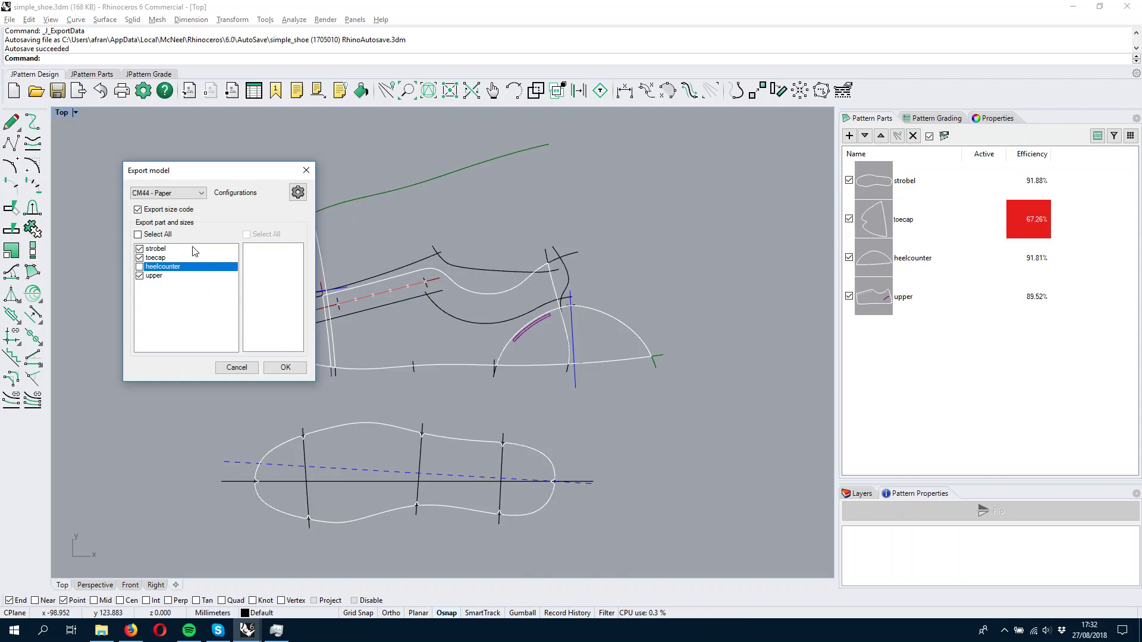
left_click(188, 193)
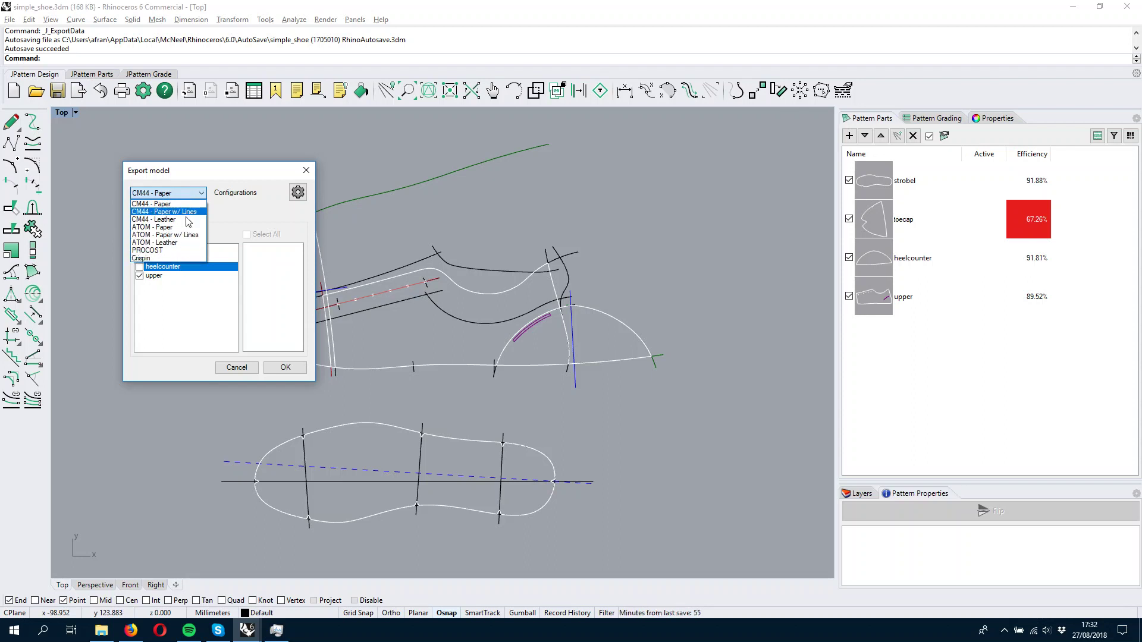
left_click(179, 259)
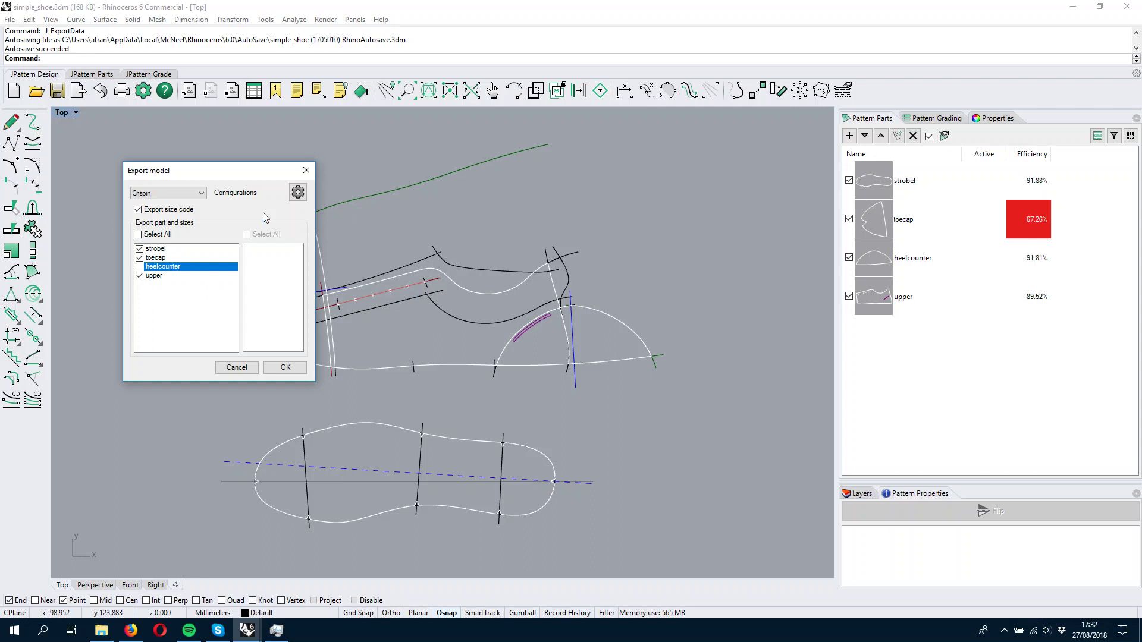
left_click(299, 192)
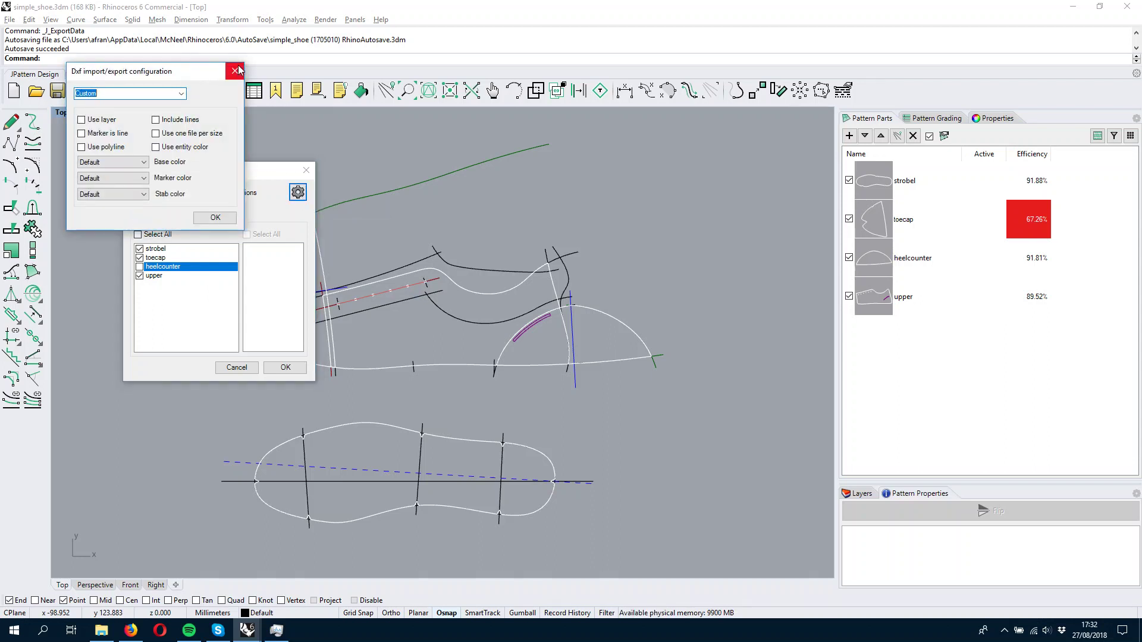
left_click_drag(227, 72, 244, 123)
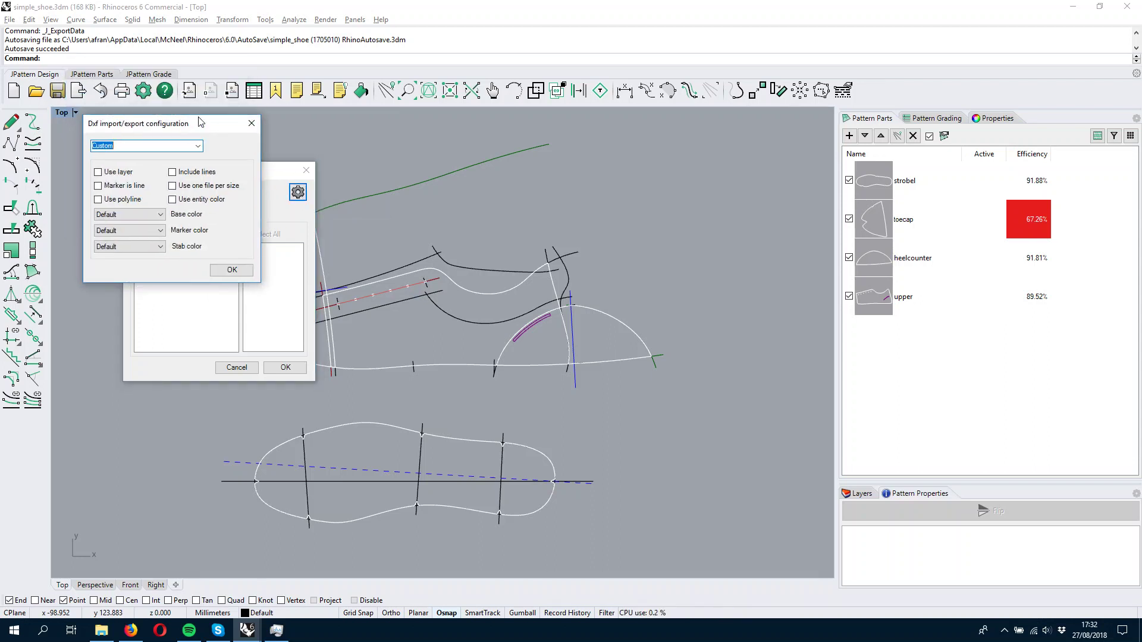
left_click(251, 125)
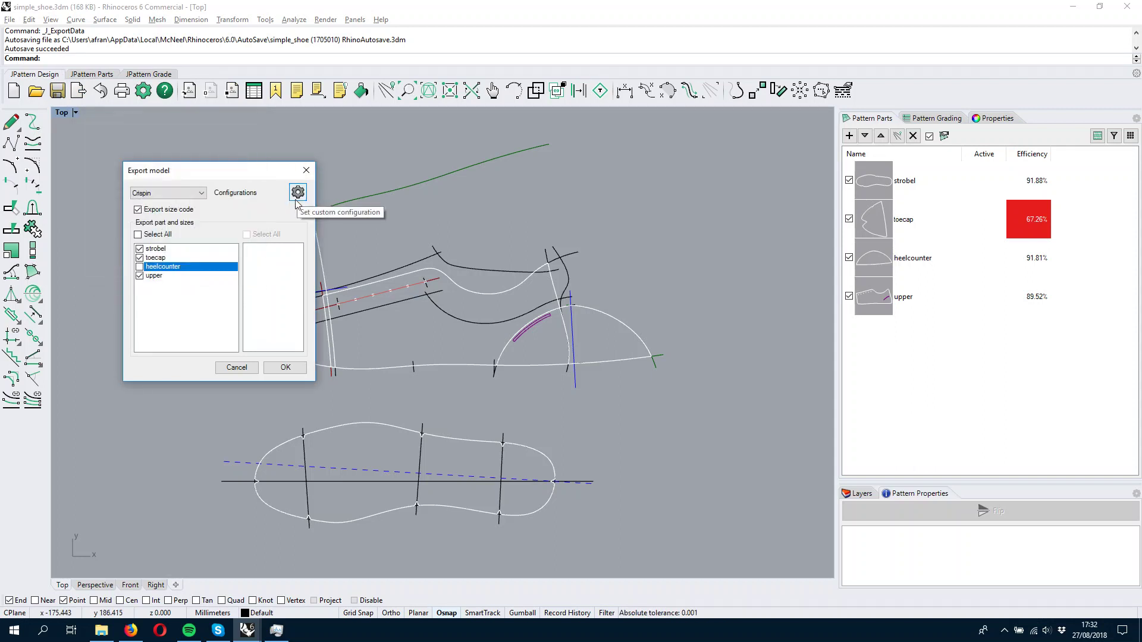
- Confirm the Export model dialog to export strobel, toecap and upper
left_click(286, 368)
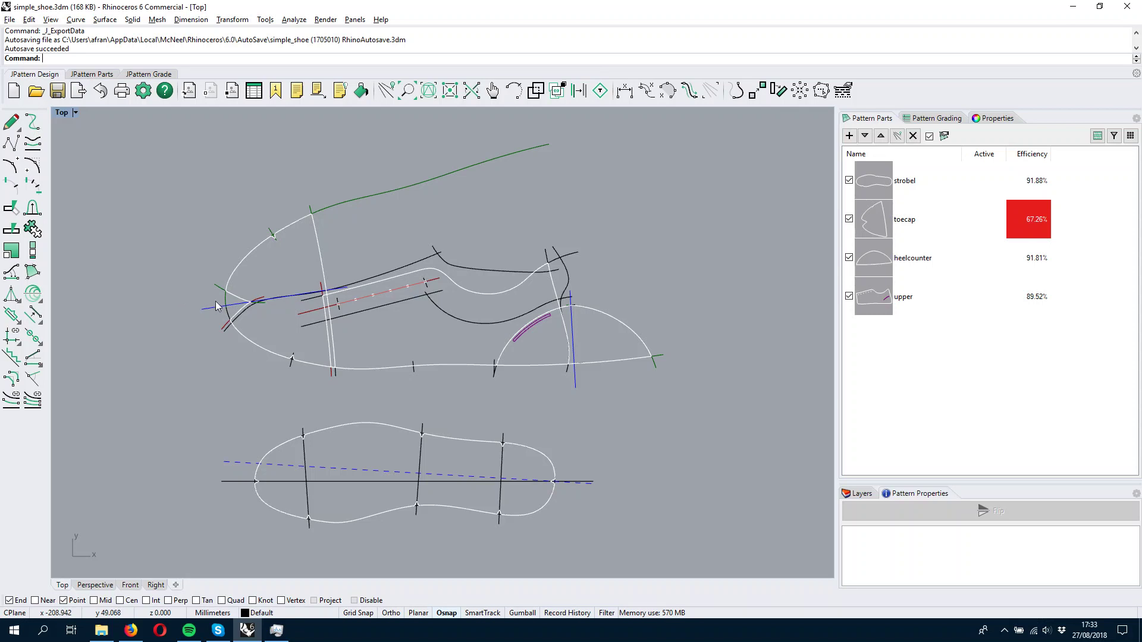
scroll(210, 289, "up", 1)
scroll(168, 323, "up", 1)
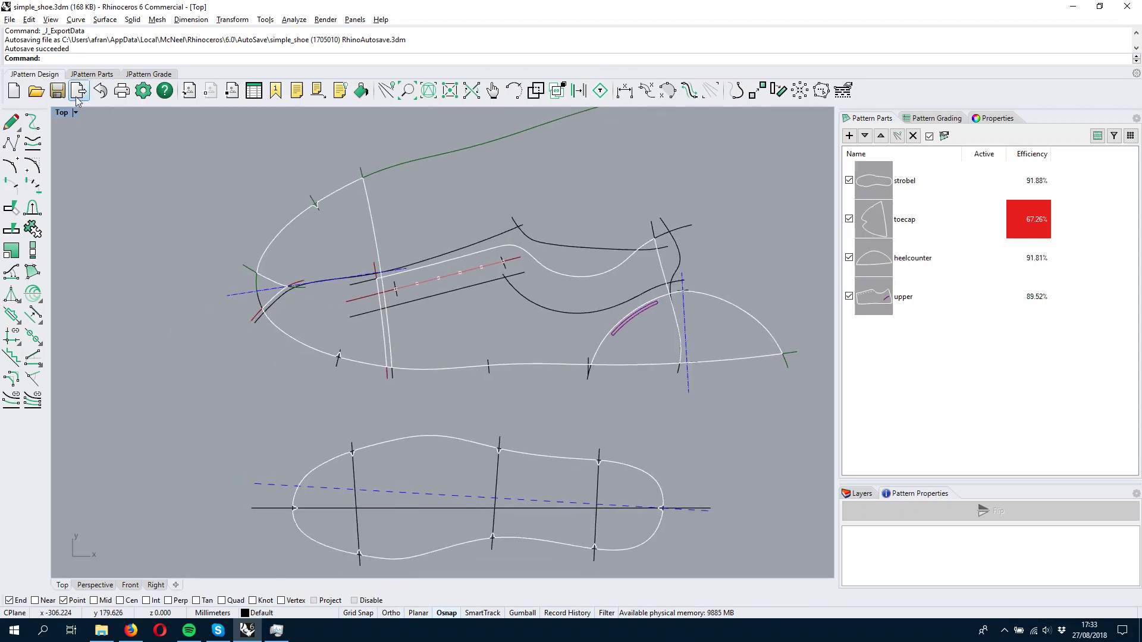
- Show the File menu commands over the shoe drawing
left_click(10, 19)
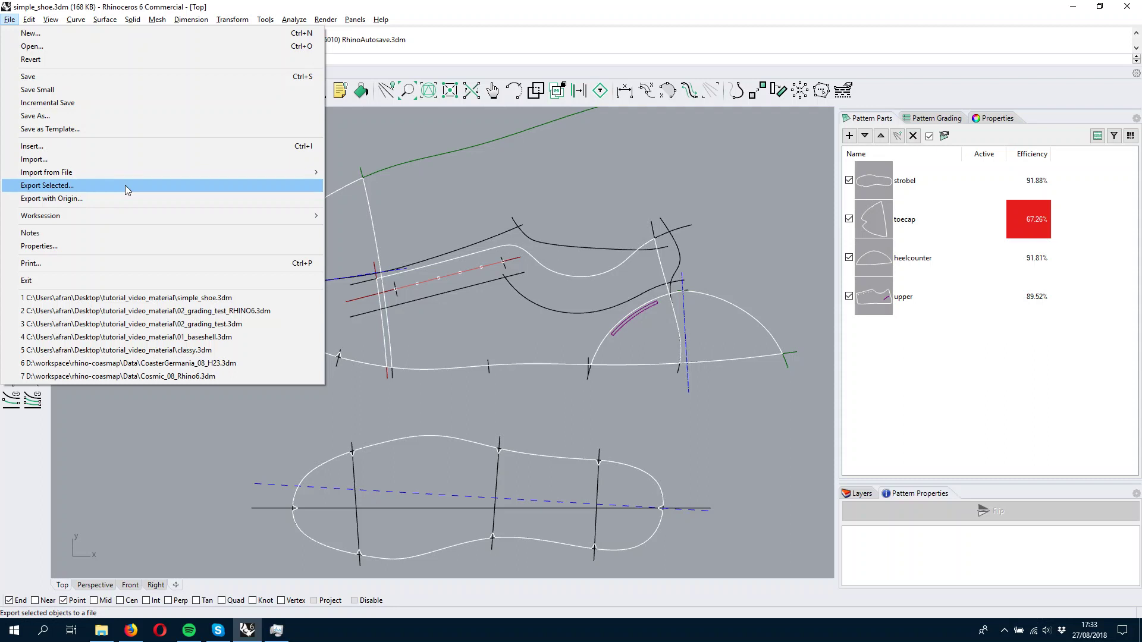
- Dismiss the File menu without running a command, leaving the drawing unobstructed
left_click(489, 178)
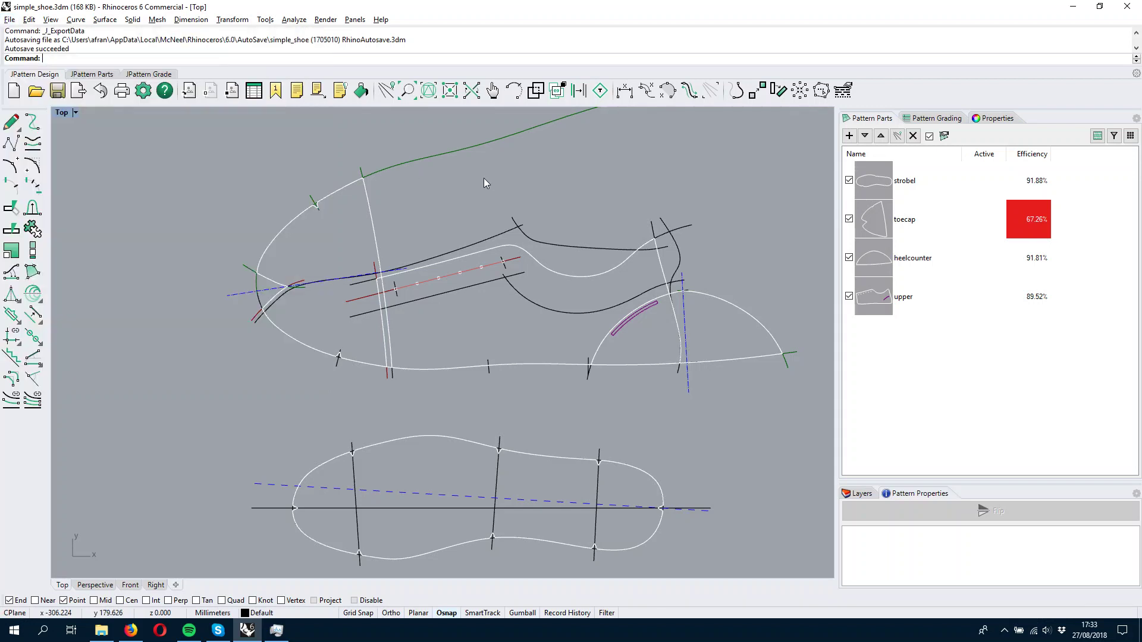